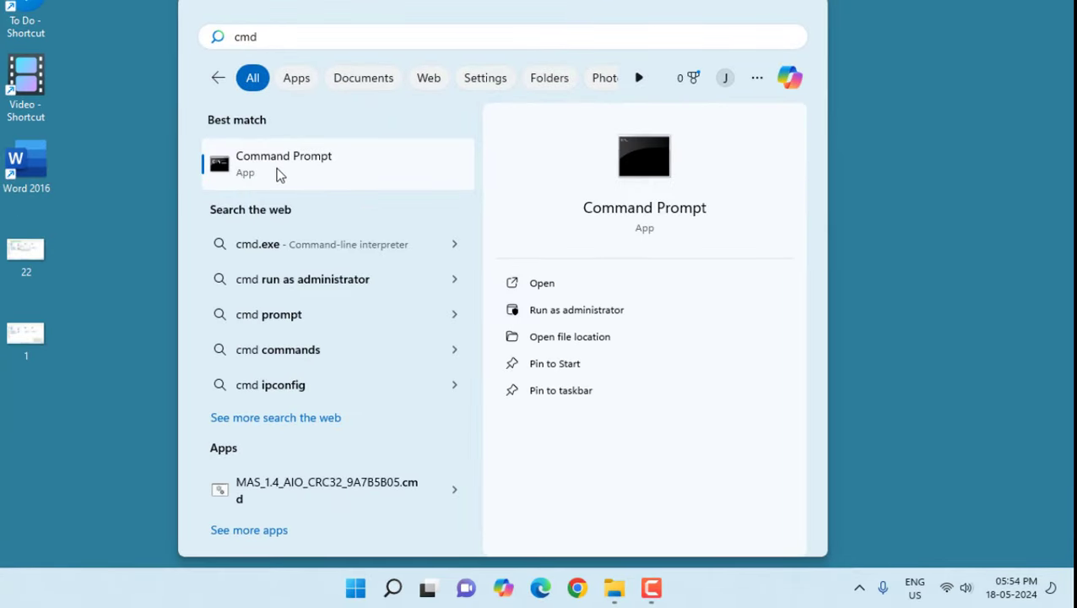
# Step: Run chkdsk i: /f /r /x in Command Prompt, looking up the Untitled drive's letter in File Explorer
pyautogui.click(280, 173)
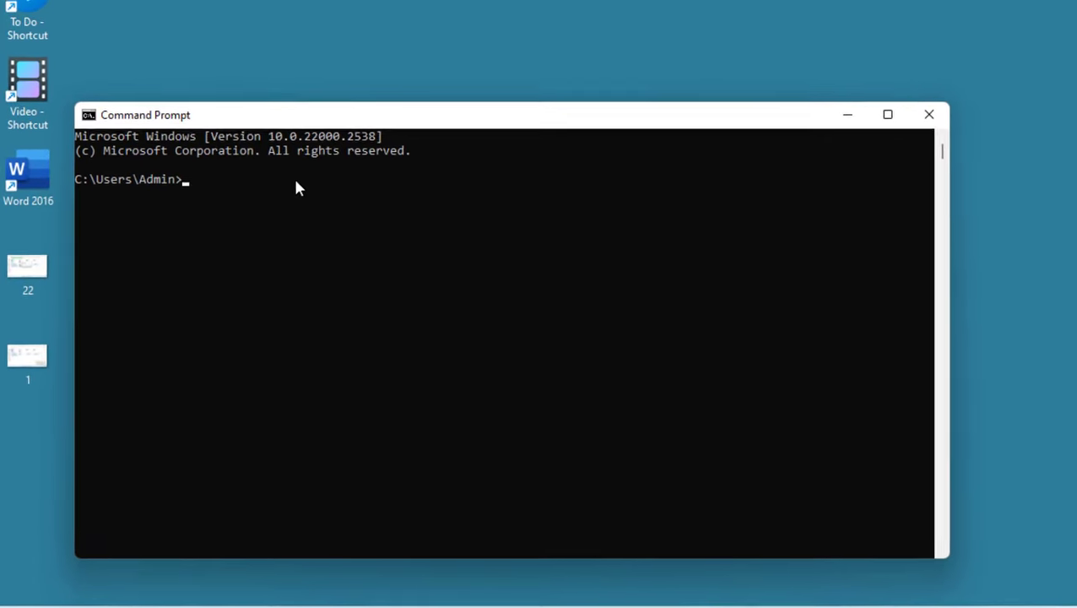
pyautogui.write('chk')
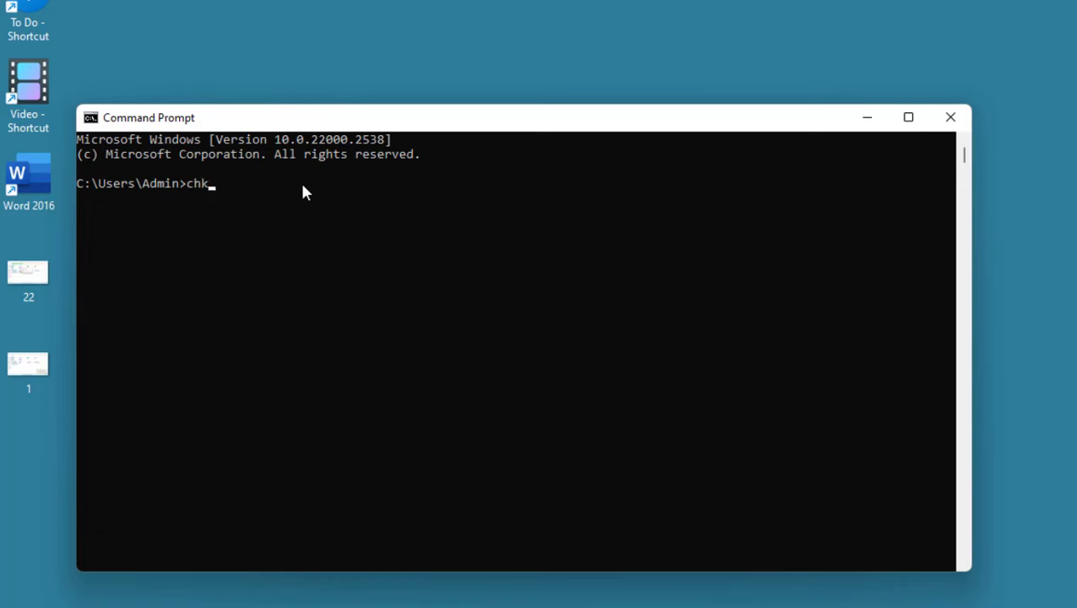
pyautogui.write('dsk')
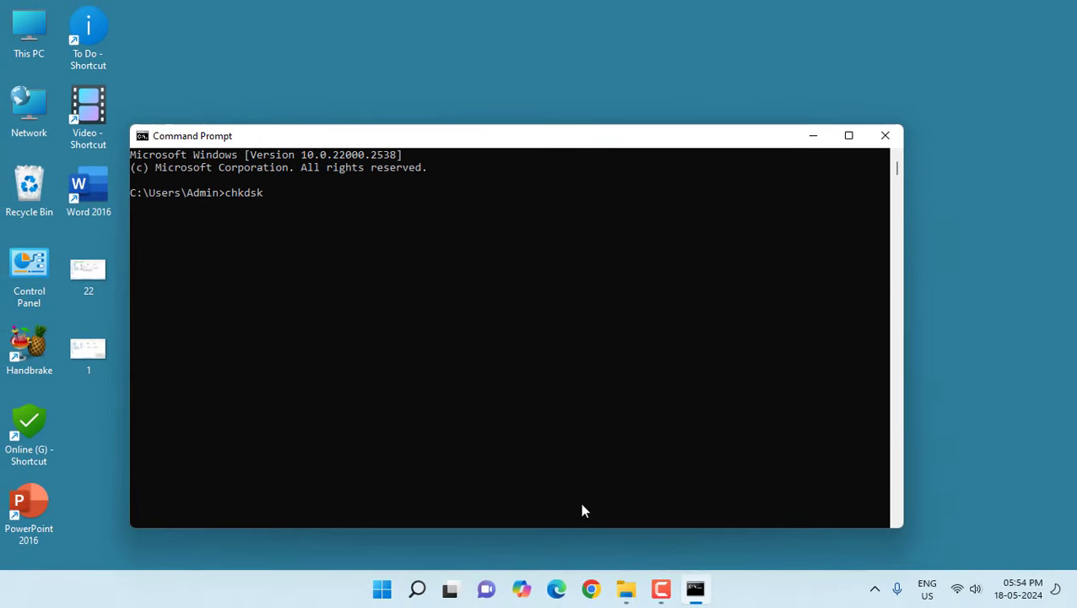
pyautogui.click(626, 589)
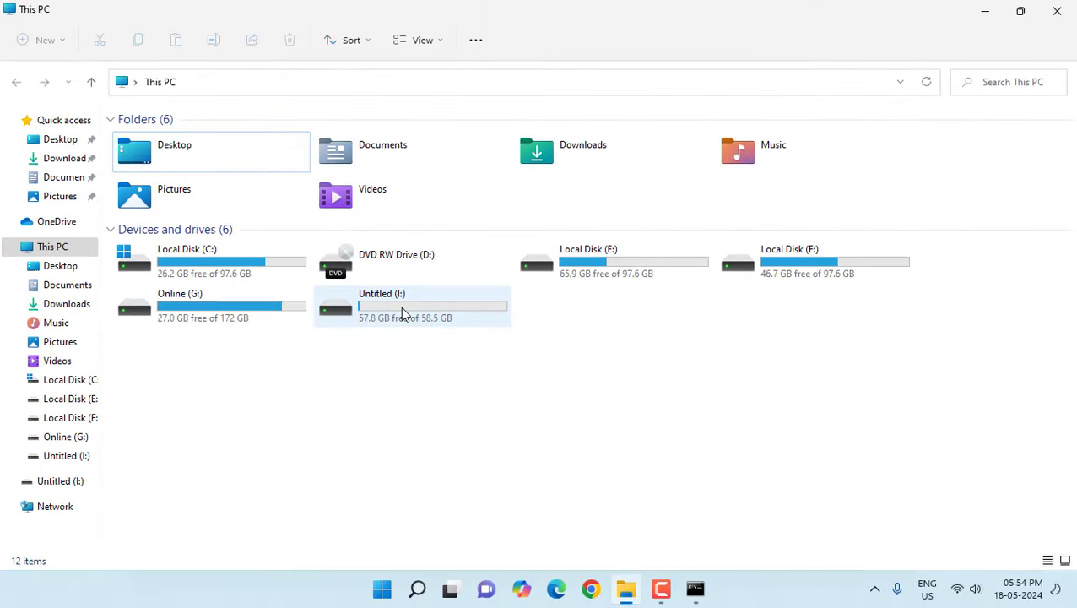
pyautogui.doubleClick(403, 314)
pyautogui.click(16, 82)
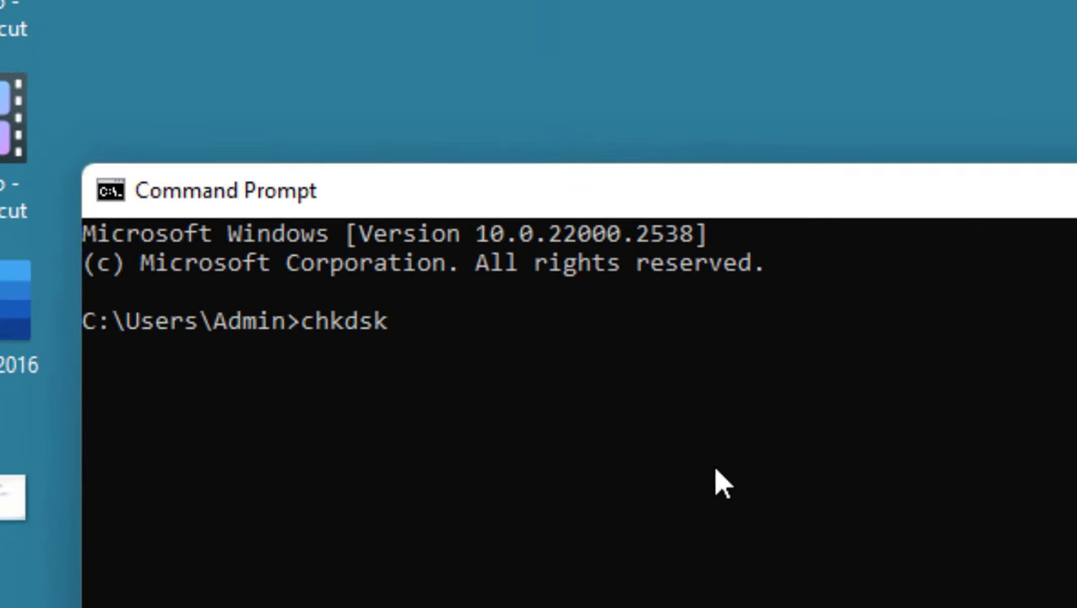
pyautogui.write('i: /f /')
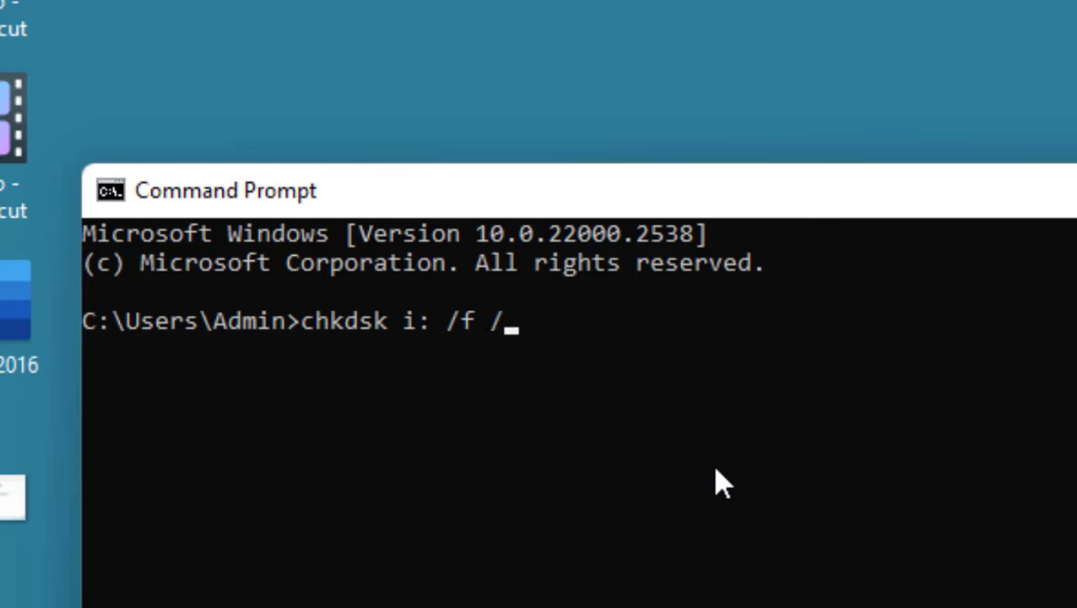
pyautogui.write('r /x')
pyautogui.press('Return')
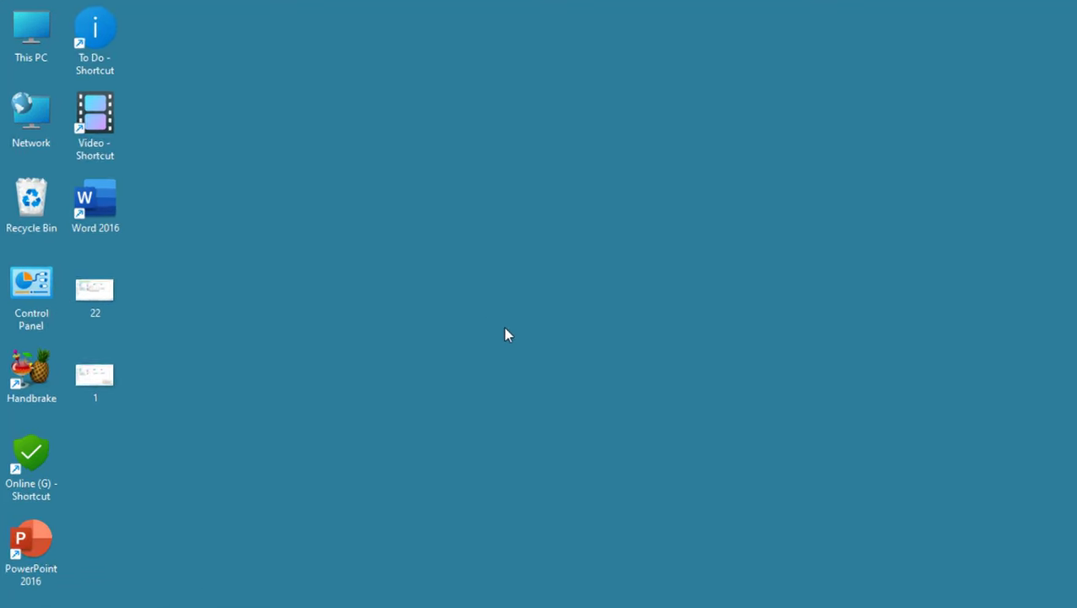
# Step: Open Device Manager in Computer Management for This PC and expand the Universal Serial Bus controllers
pyautogui.rightClick(46, 52)
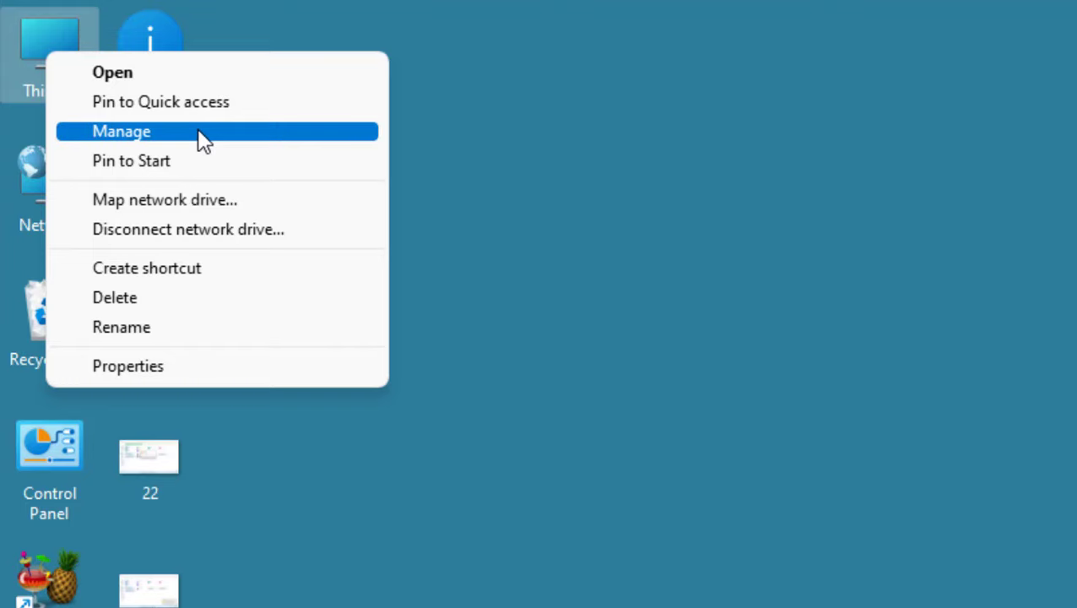
pyautogui.click(203, 135)
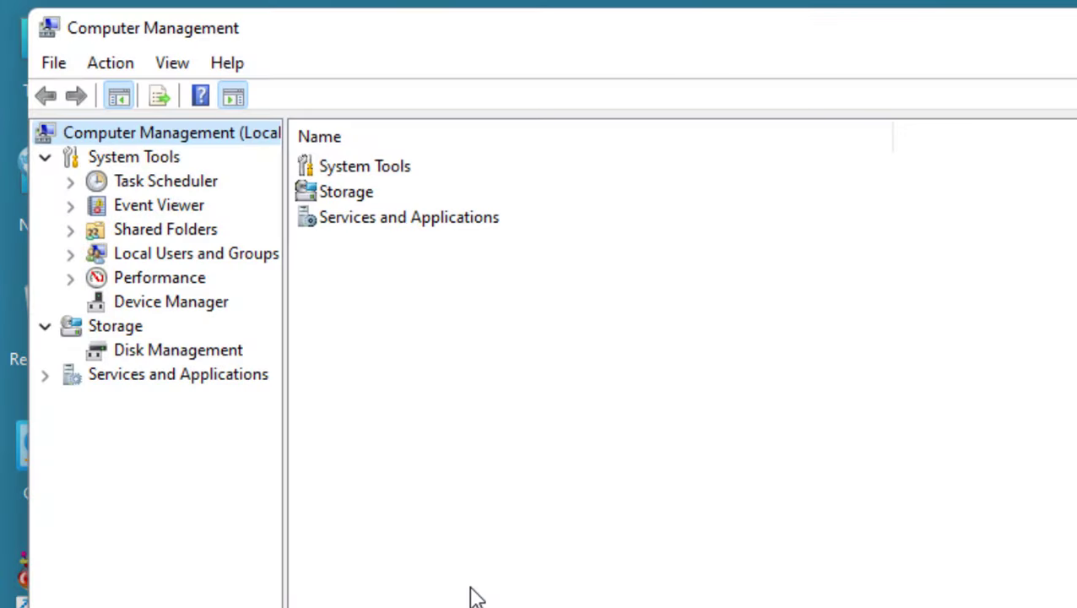
pyautogui.click(186, 304)
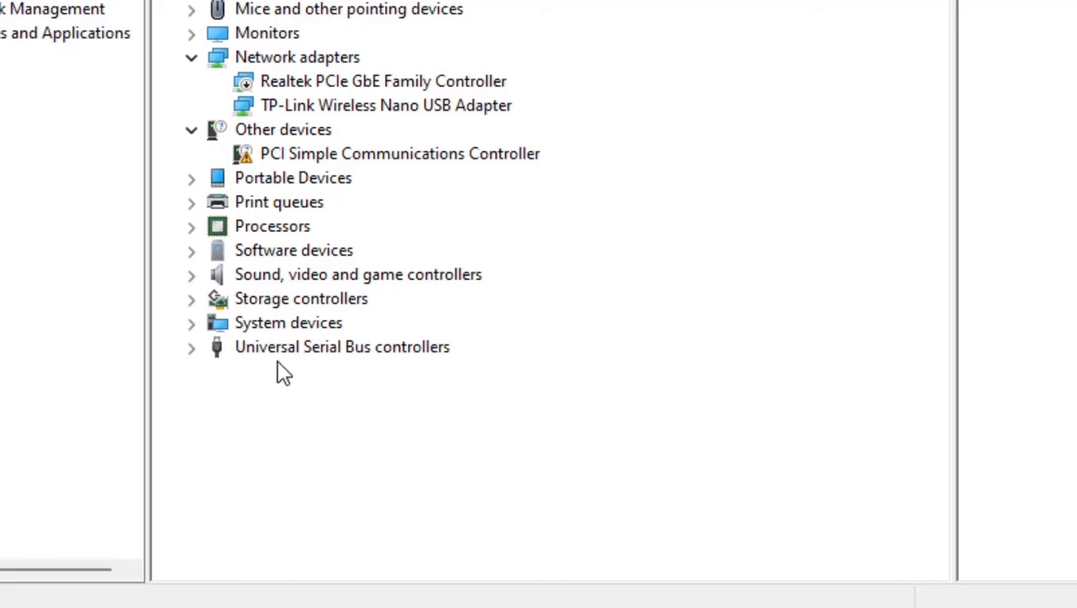
pyautogui.click(191, 349)
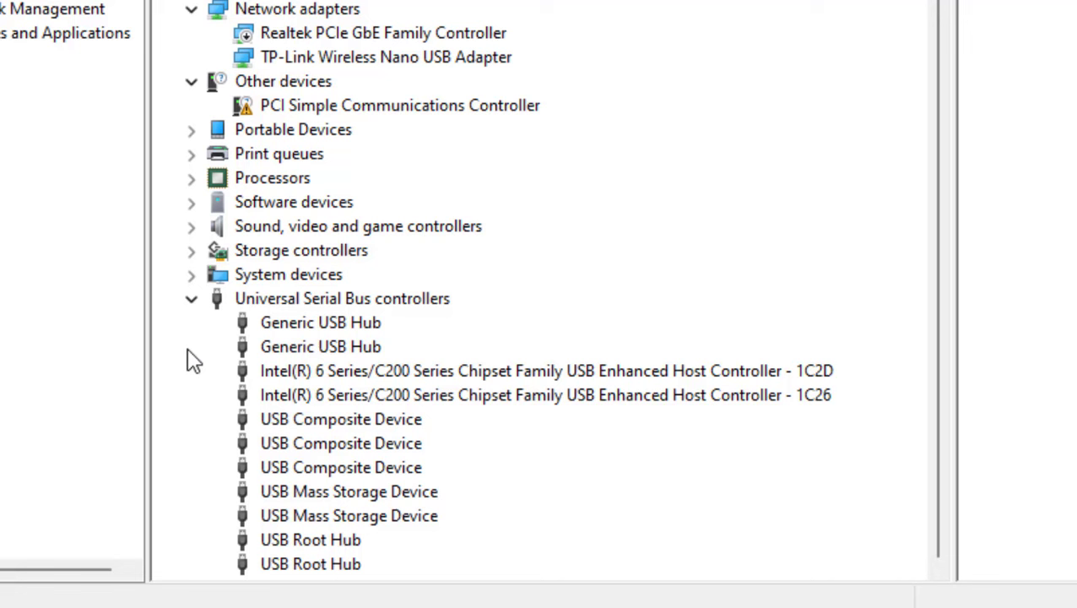
# Step: Disallow the computer from turning off the first Generic USB Hub to save power, and close Computer Management
pyautogui.rightClick(318, 331)
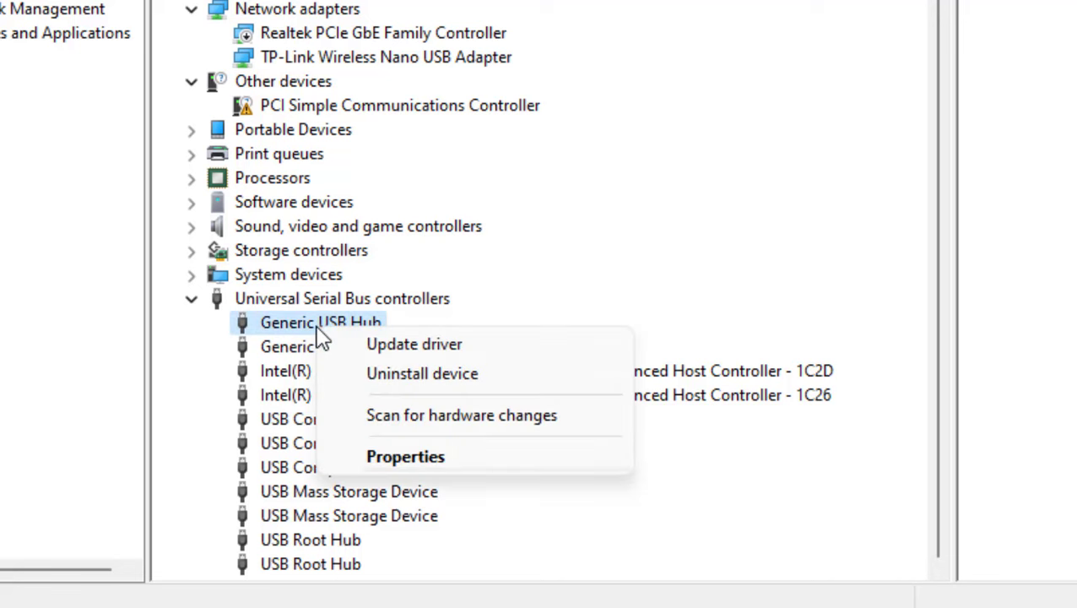
pyautogui.click(477, 456)
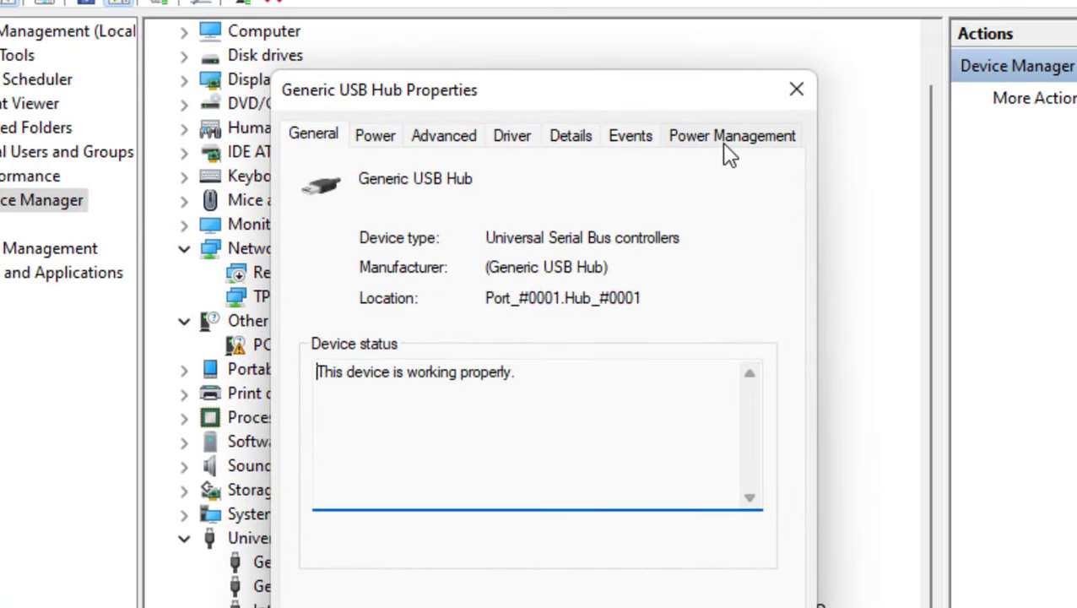
pyautogui.click(729, 145)
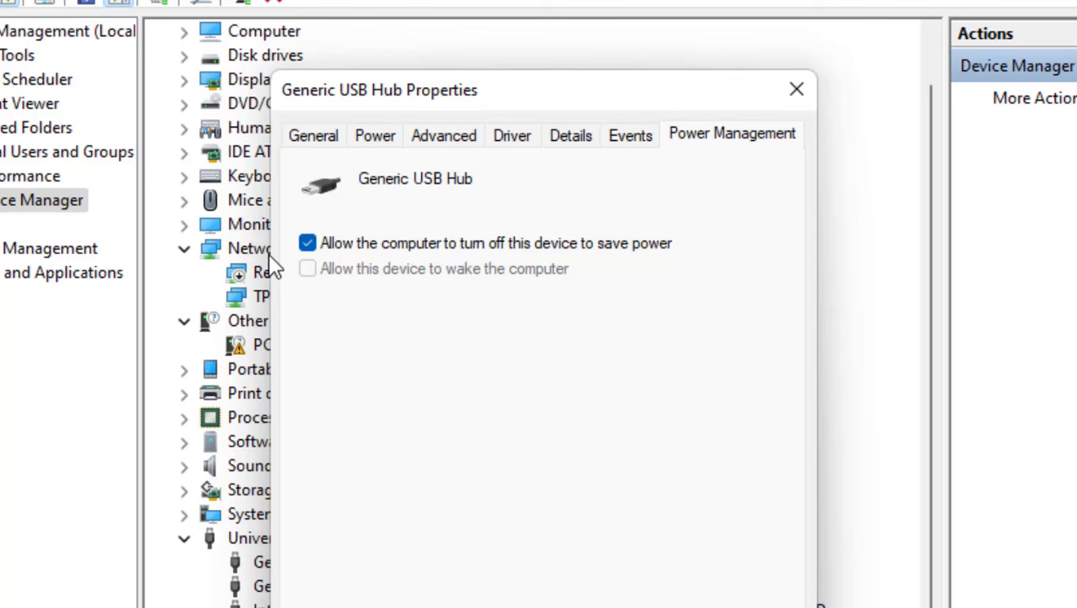
pyautogui.click(329, 245)
pyautogui.click(655, 607)
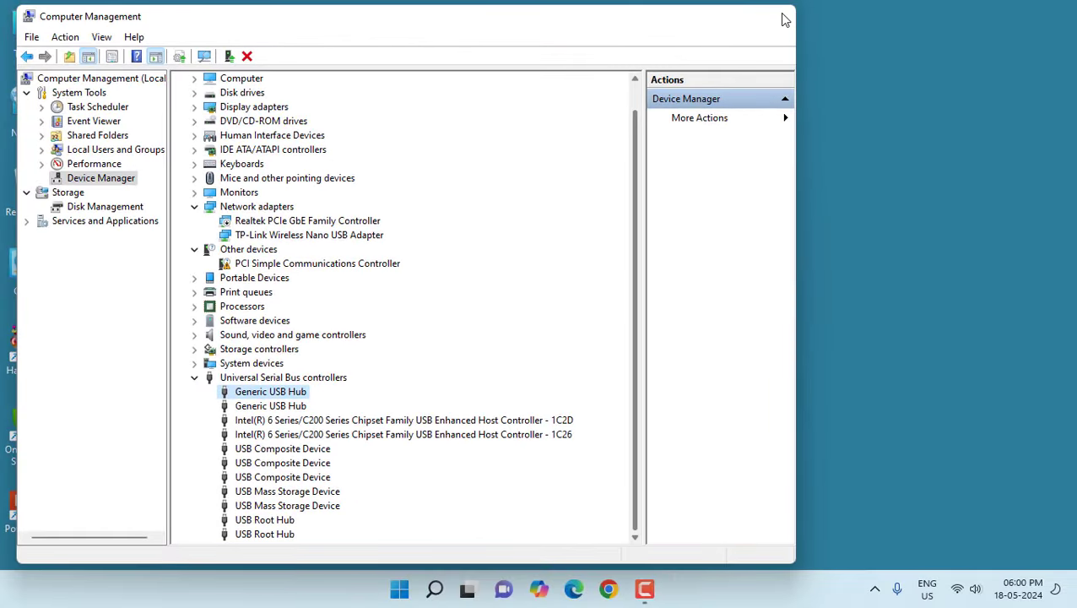
pyautogui.click(782, 17)
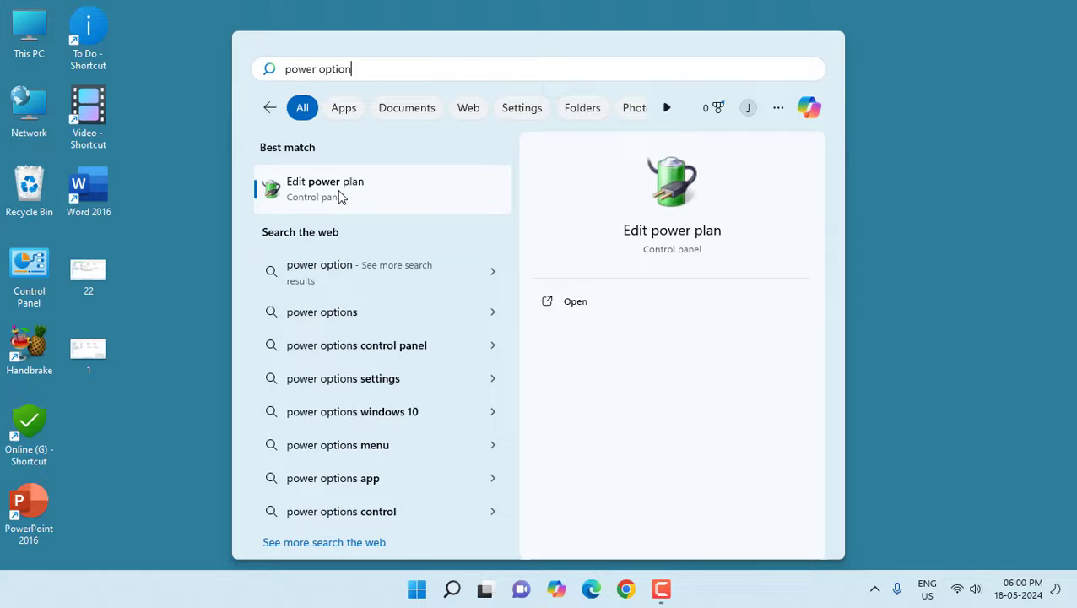
# Step: Search Windows for the power plan editor and open the Balanced plan's advanced power settings
pyautogui.click(338, 197)
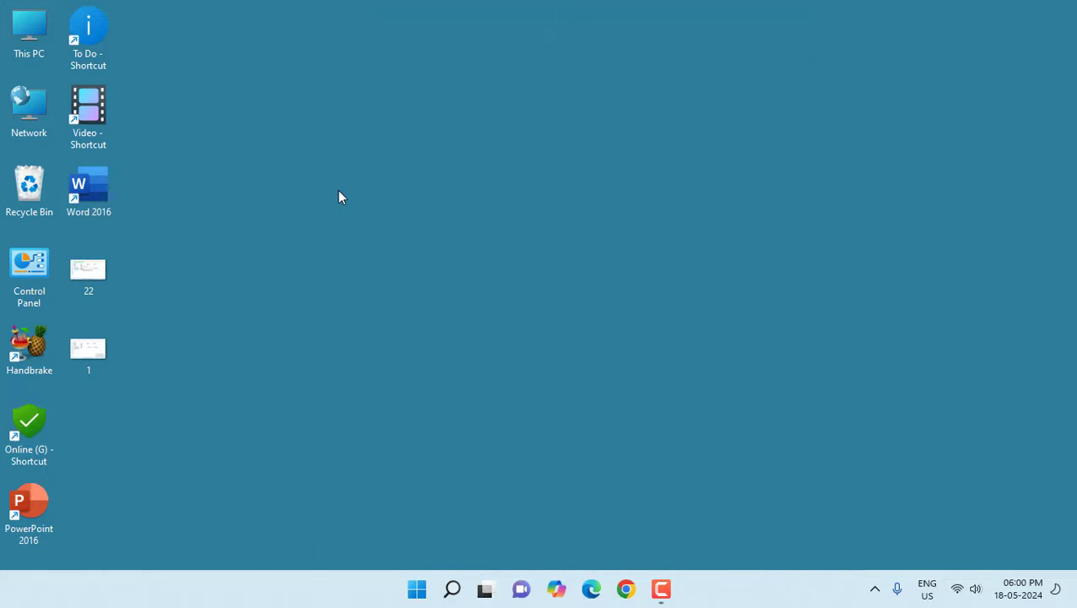
pyautogui.press('super')
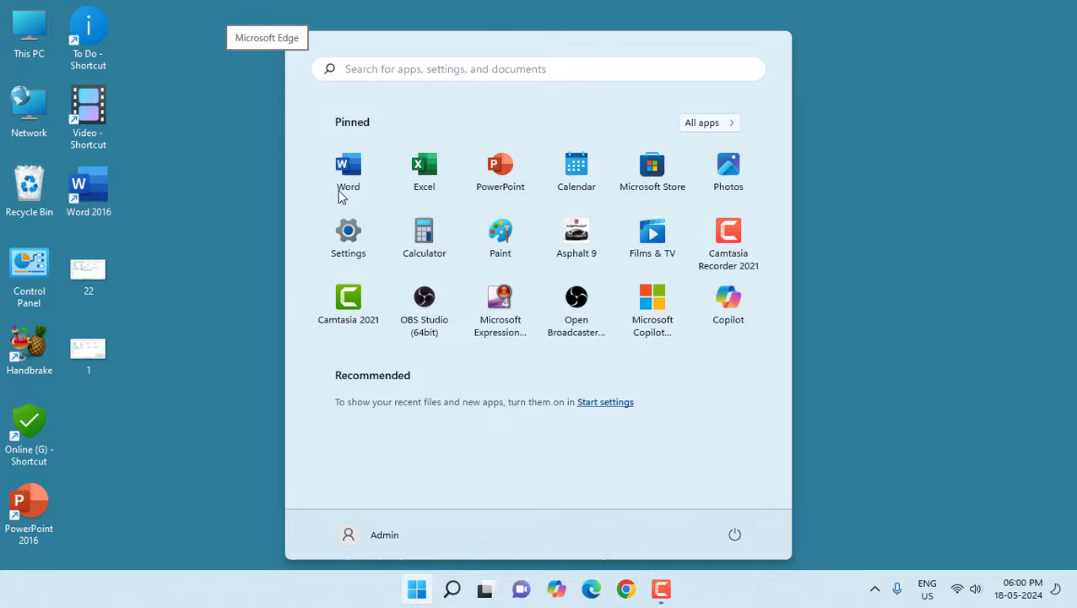
pyautogui.write('edit power')
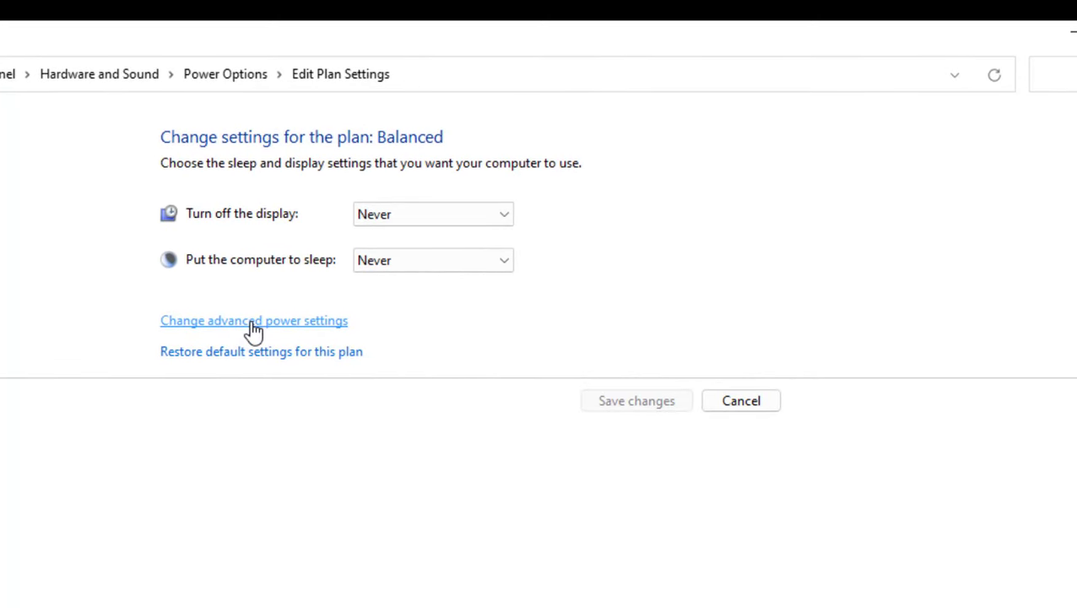
pyautogui.click(252, 324)
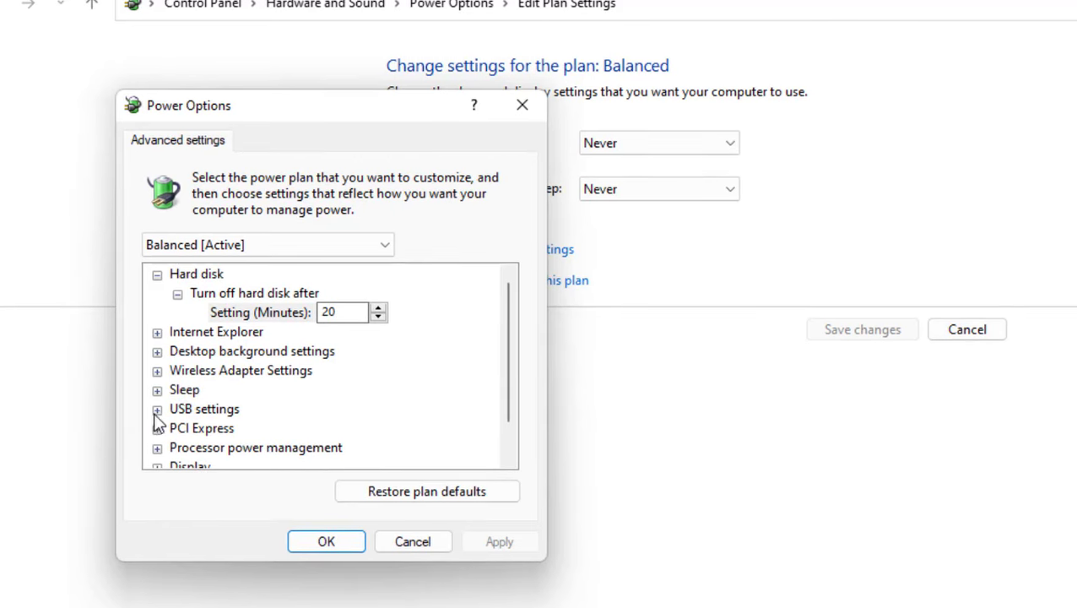
# Step: Set the USB selective suspend setting to Disabled, apply it, and close the power plan windows
pyautogui.click(157, 409)
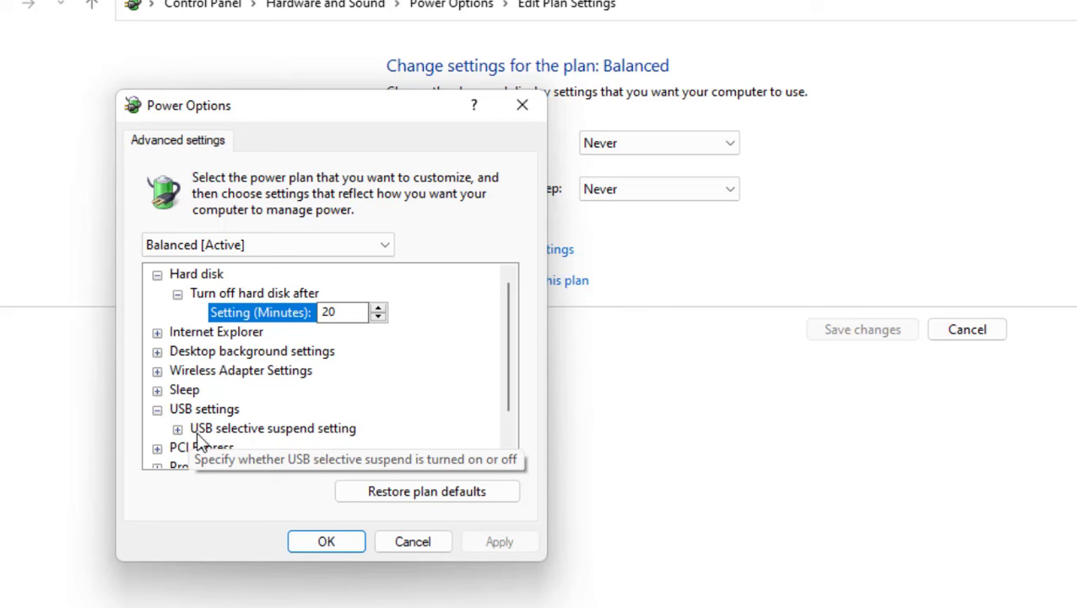
pyautogui.click(178, 429)
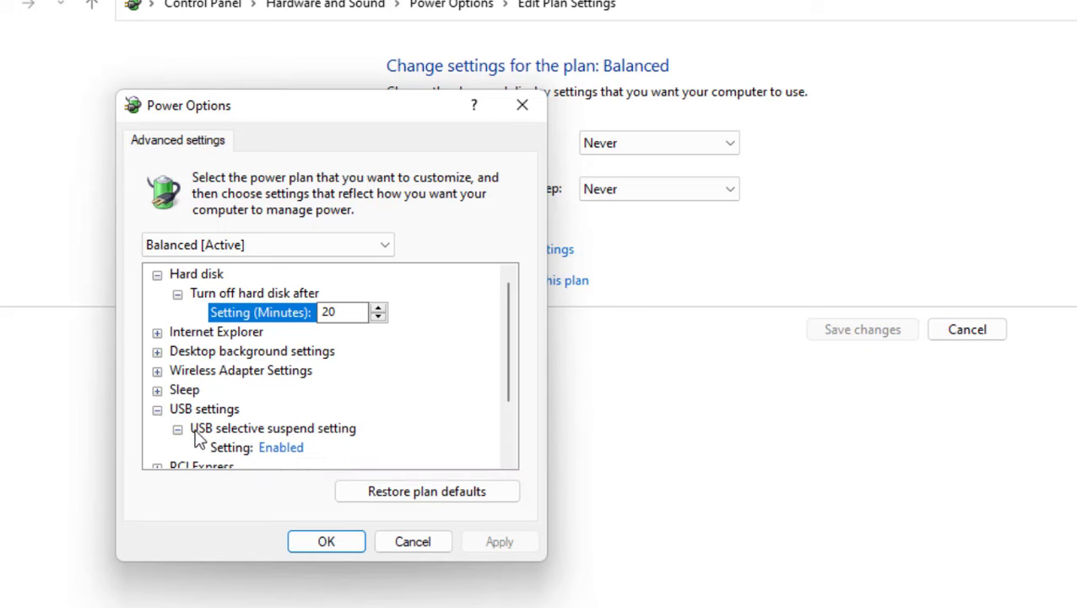
pyautogui.click(262, 451)
pyautogui.click(263, 453)
pyautogui.click(281, 467)
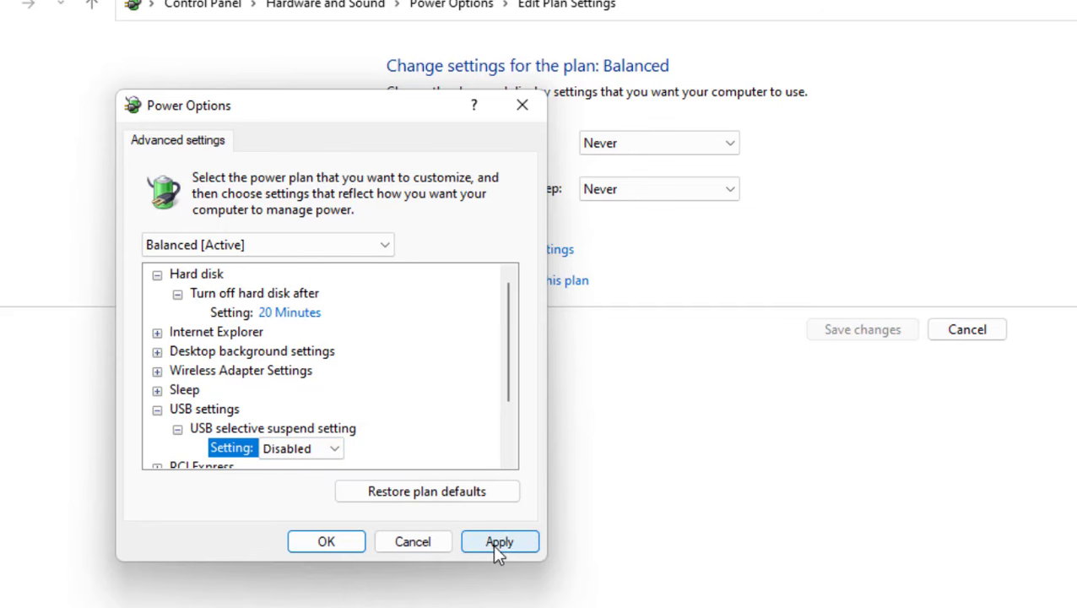
pyautogui.click(498, 547)
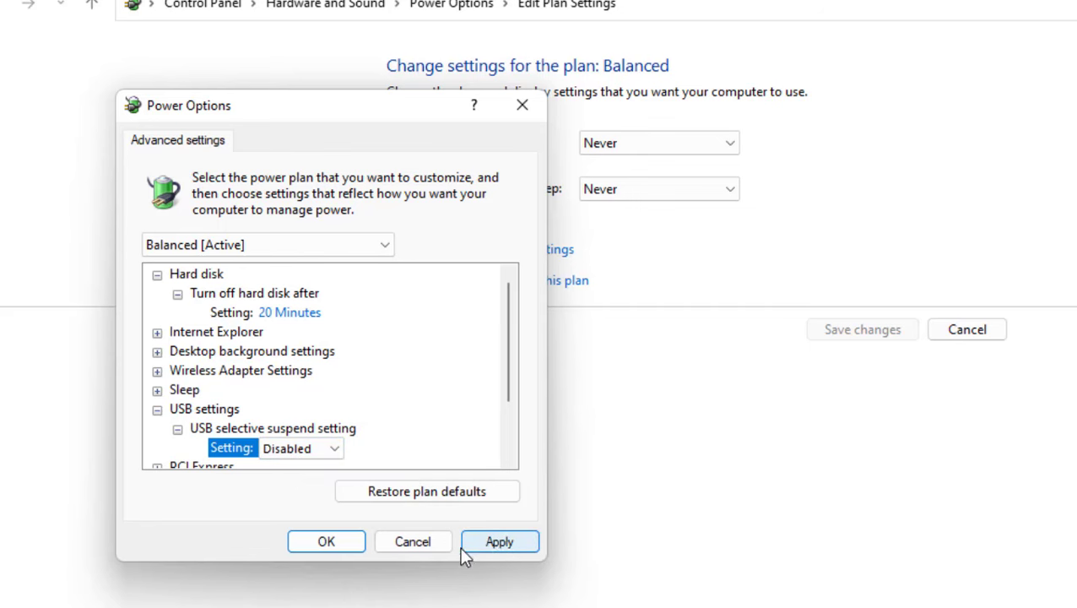
pyautogui.click(342, 547)
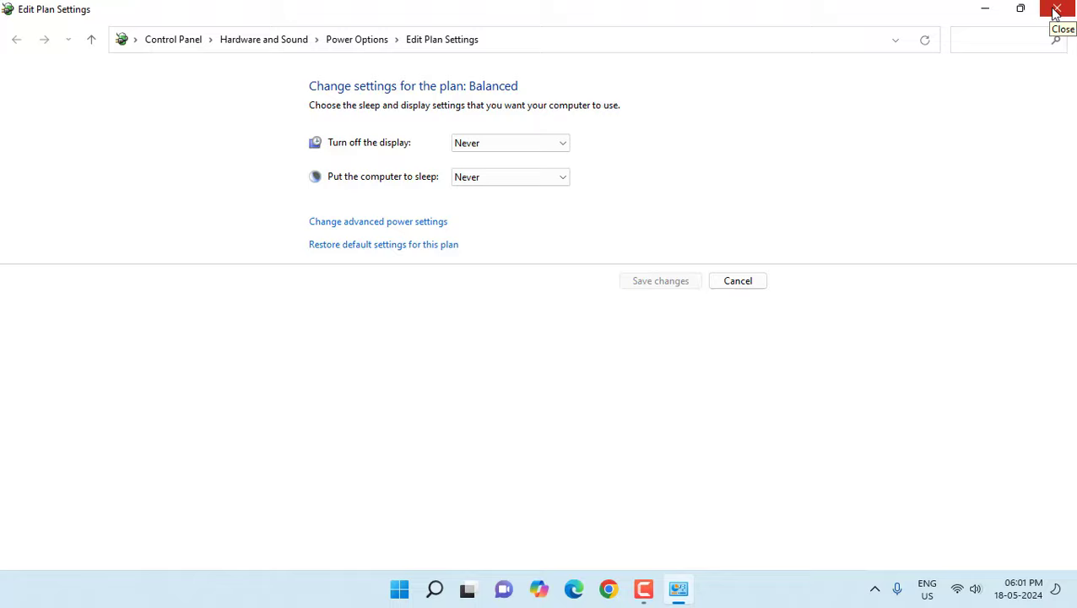
pyautogui.click(1056, 10)
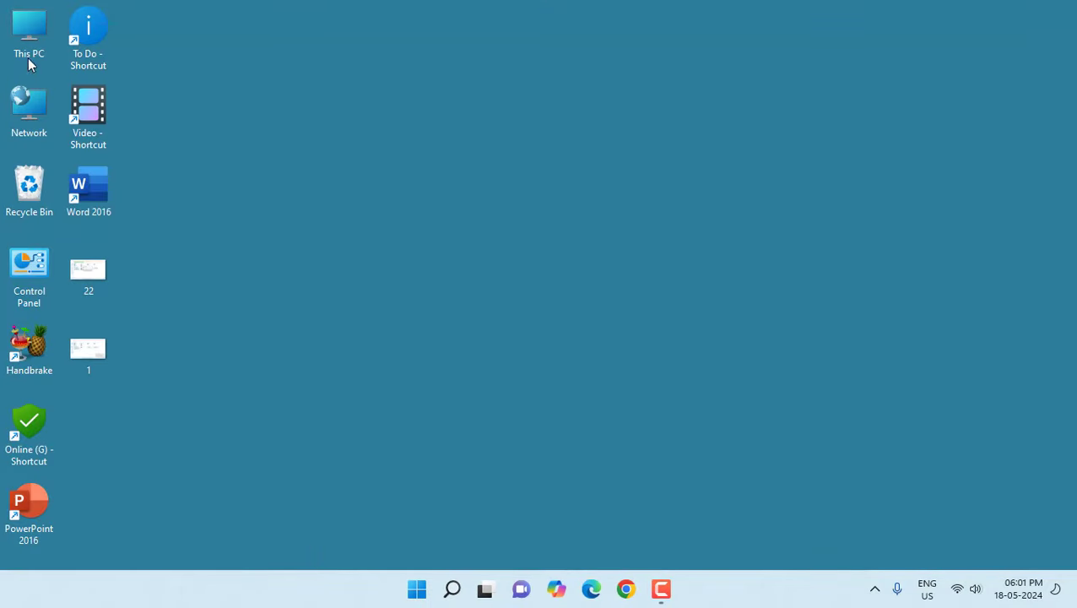
# Step: Quick-format the Untitled (I:) drive from This PC as exFAT with a 128-kilobyte allocation unit size
pyautogui.doubleClick(28, 36)
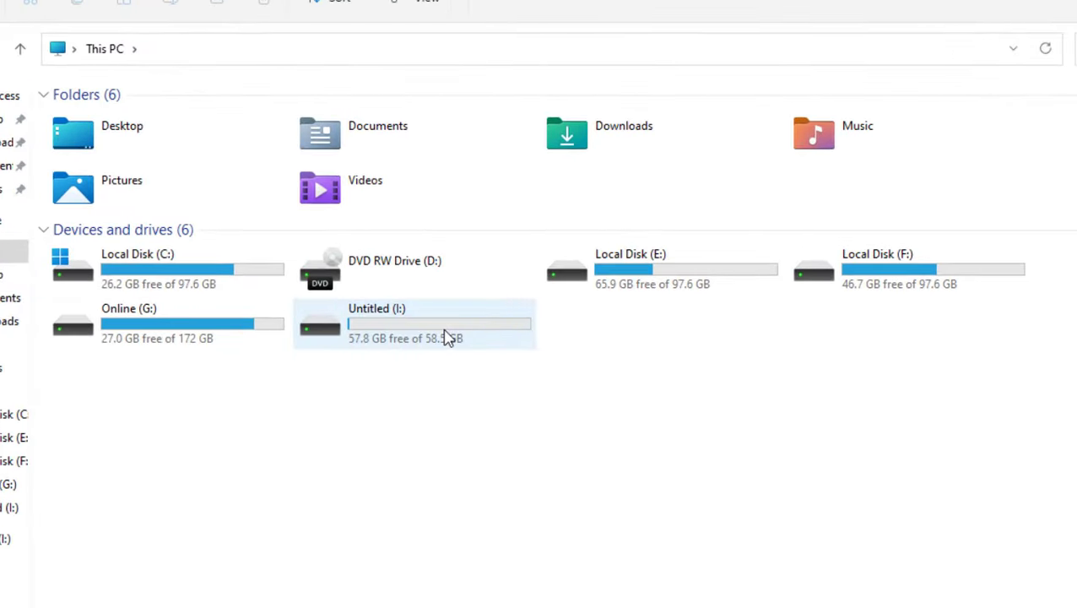
pyautogui.click(447, 338)
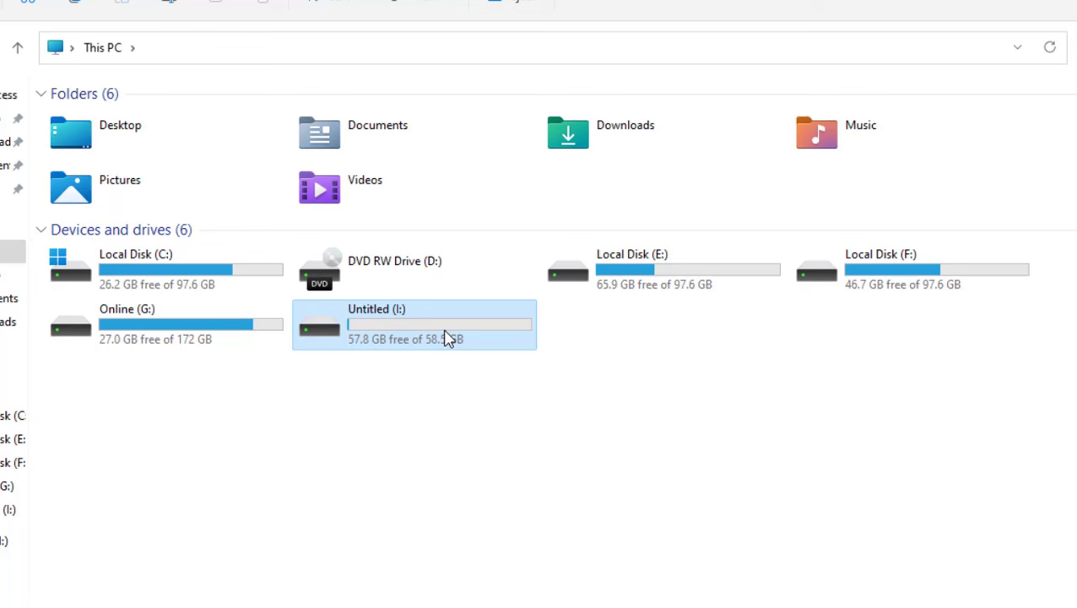
pyautogui.rightClick(393, 319)
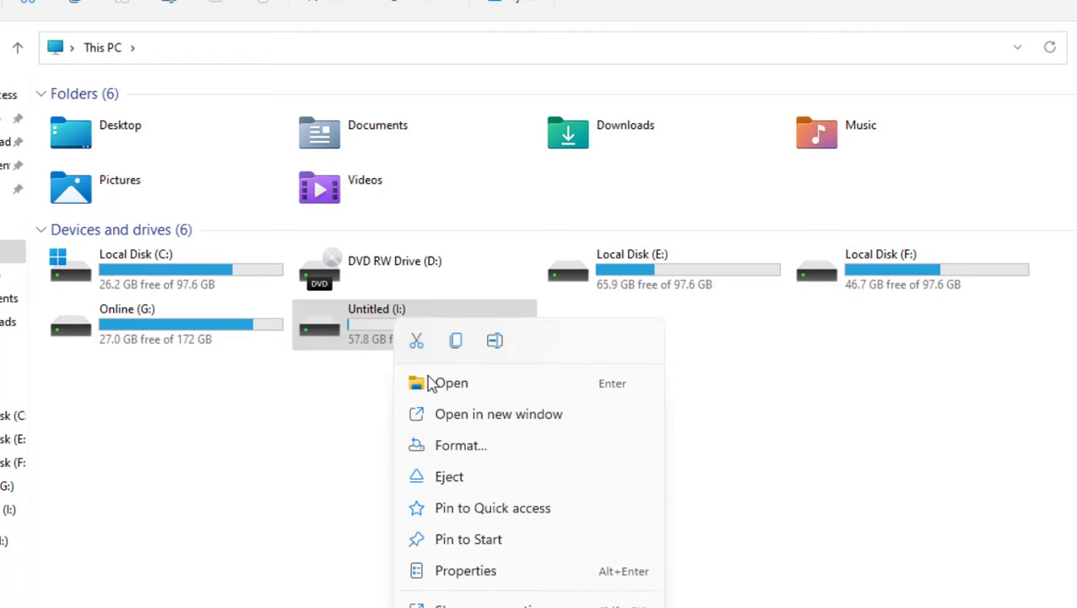
pyautogui.click(466, 447)
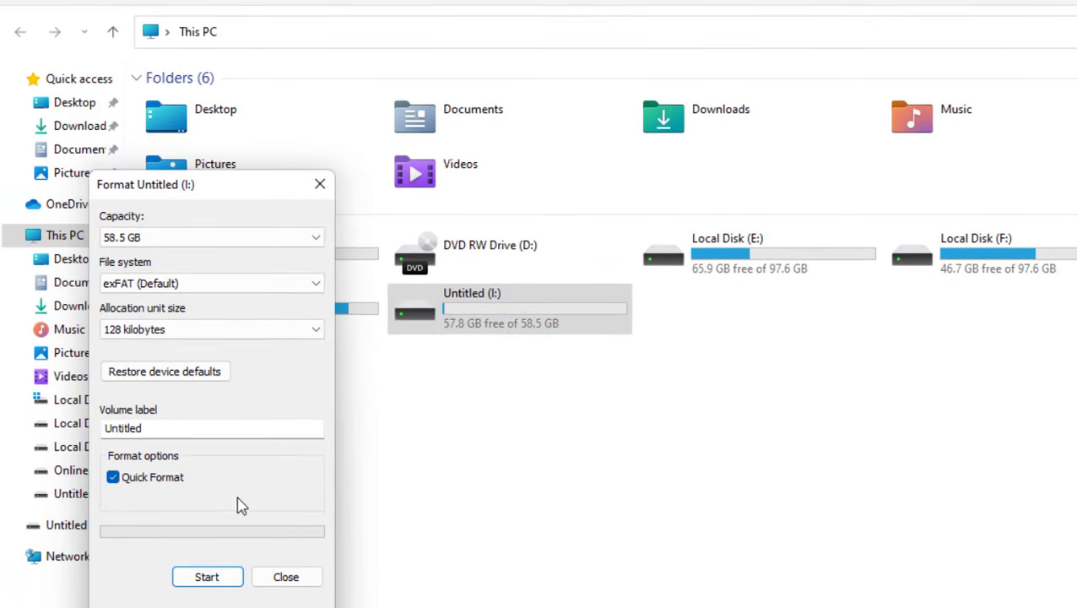
pyautogui.click(218, 582)
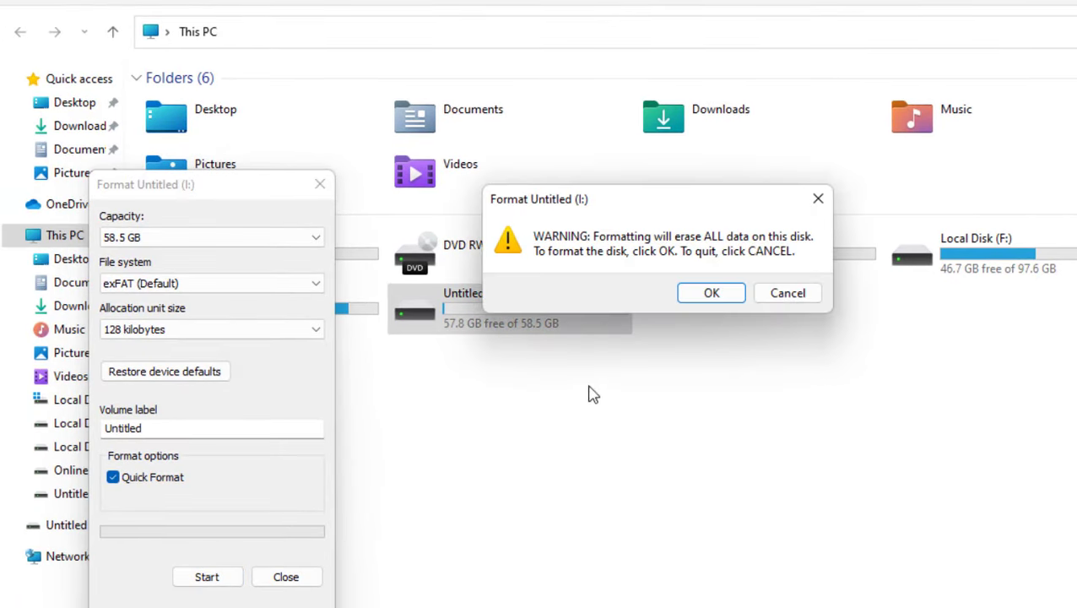
pyautogui.click(709, 292)
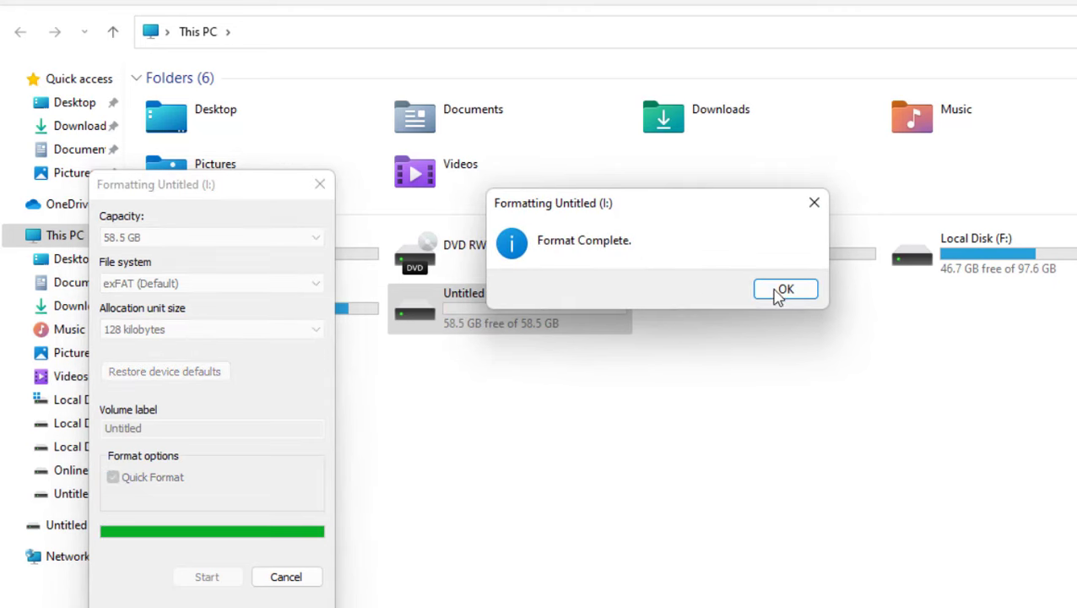
pyautogui.click(781, 289)
pyautogui.click(286, 577)
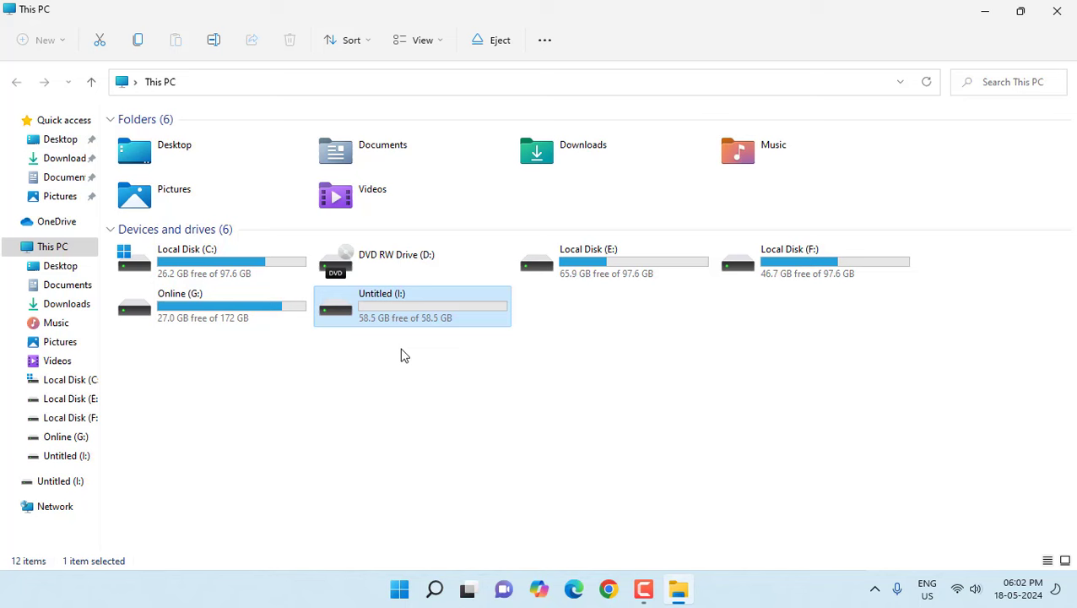
# Step: Inspect the contents of the formatted Untitled (I:) drive and close File Explorer
pyautogui.doubleClick(408, 314)
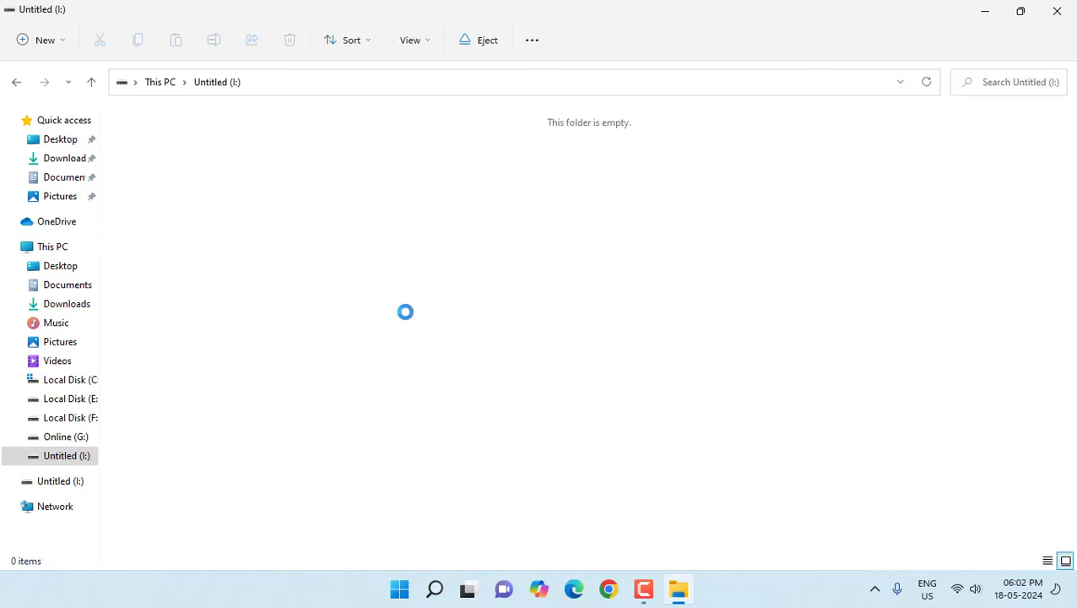
pyautogui.click(18, 83)
pyautogui.click(1058, 11)
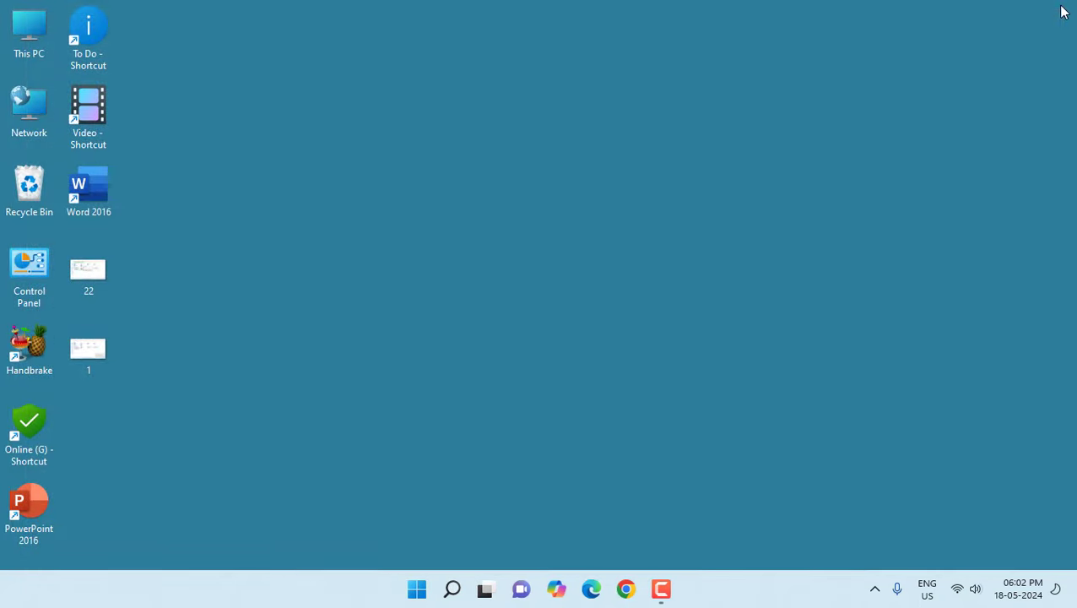